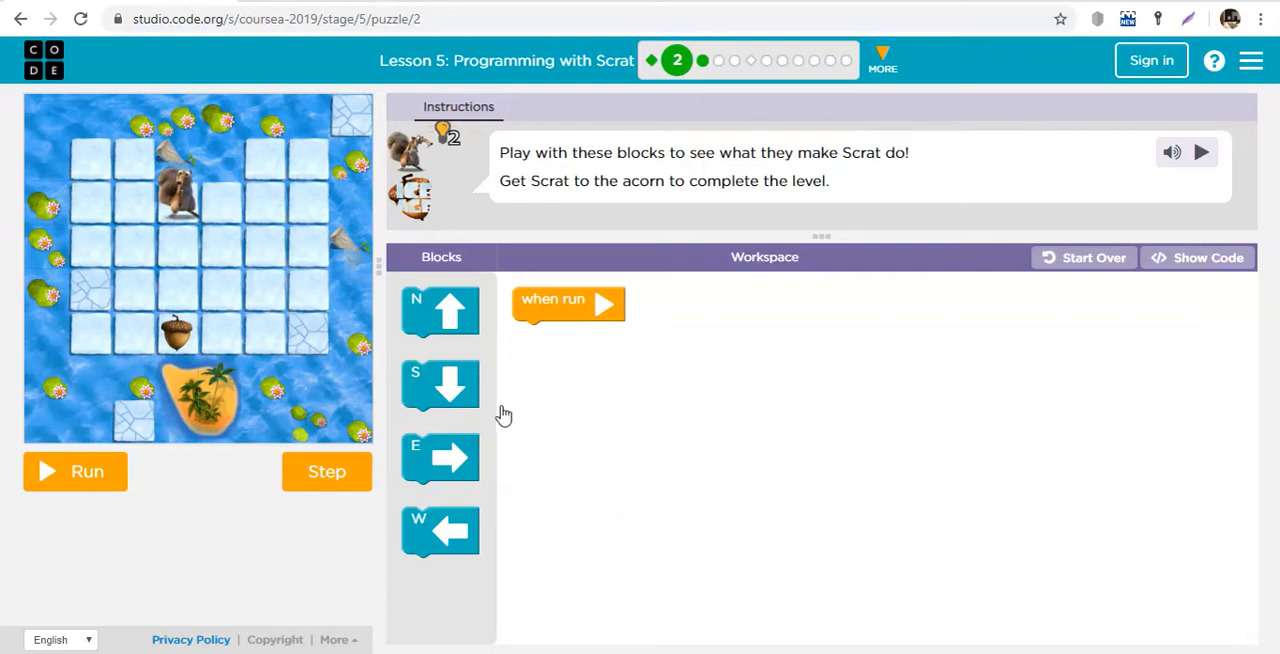
Widen puzzle 2's maze by dragging the panel divider to the right.
left_click_drag(380, 262, 408, 265)
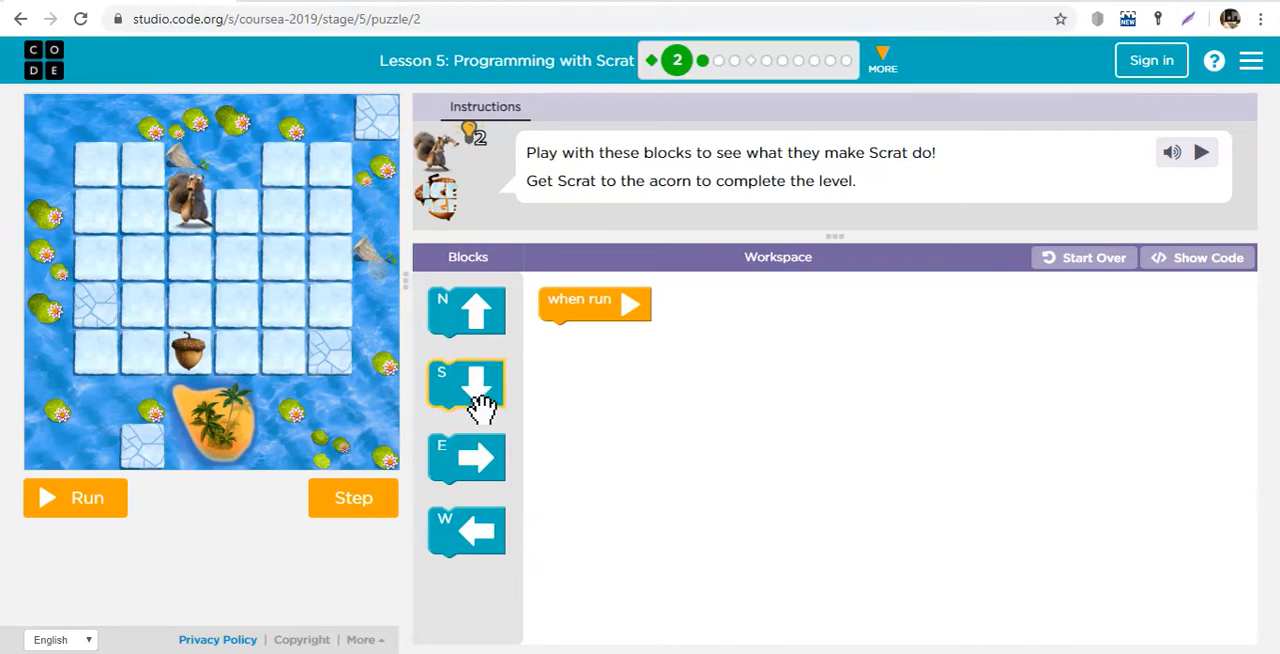
Stack three S move blocks under 'when run' and run to bring Scrat down to the acorn.
left_click_drag(486, 398, 591, 368)
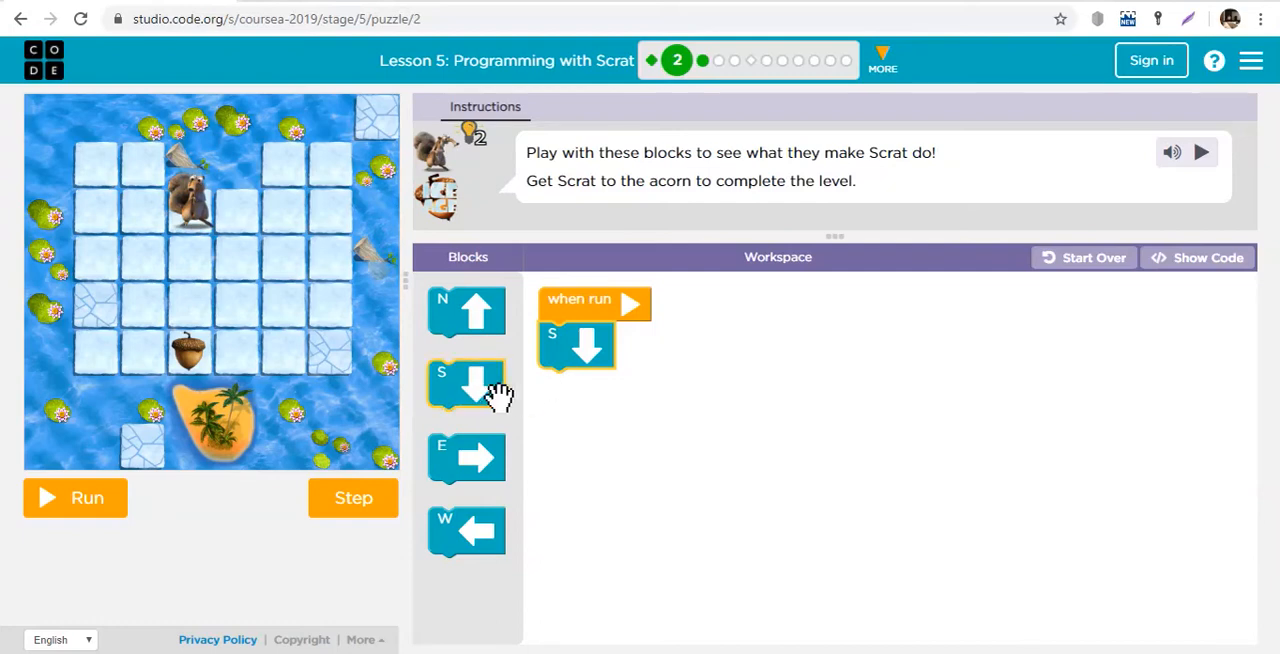
left_click_drag(494, 397, 586, 405)
left_click_drag(500, 414, 590, 458)
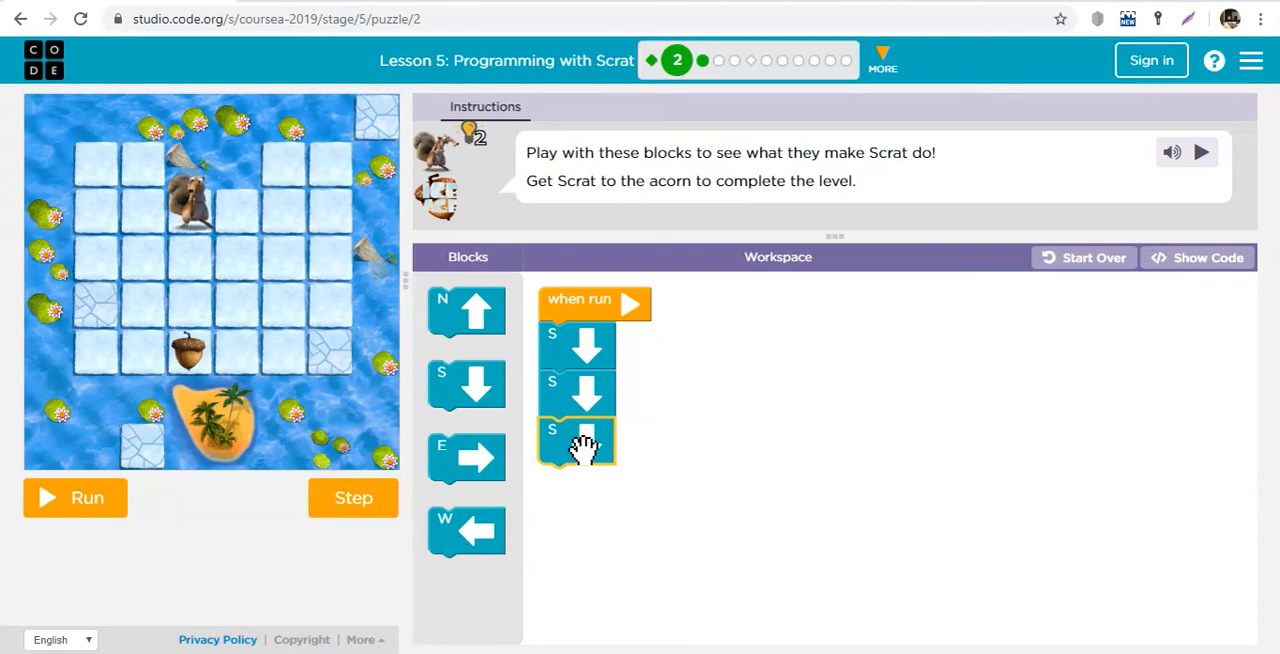
left_click(88, 508)
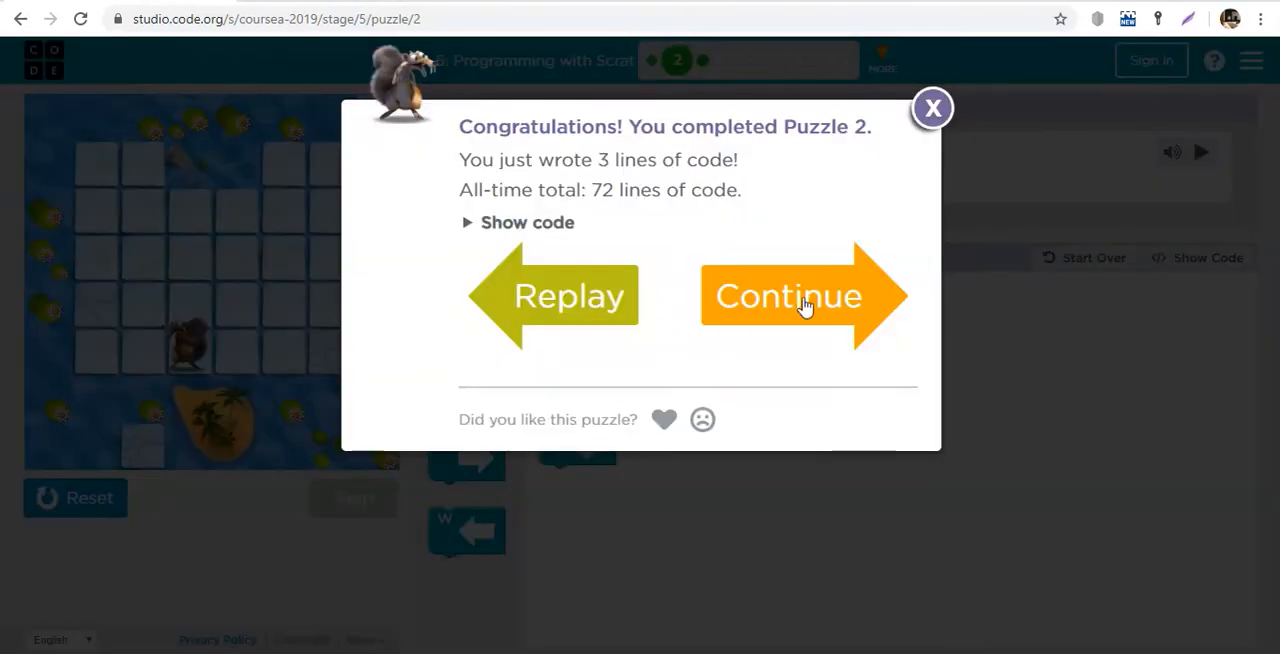
Continue to puzzle 3 and widen its maze view with the panel divider.
left_click(806, 300)
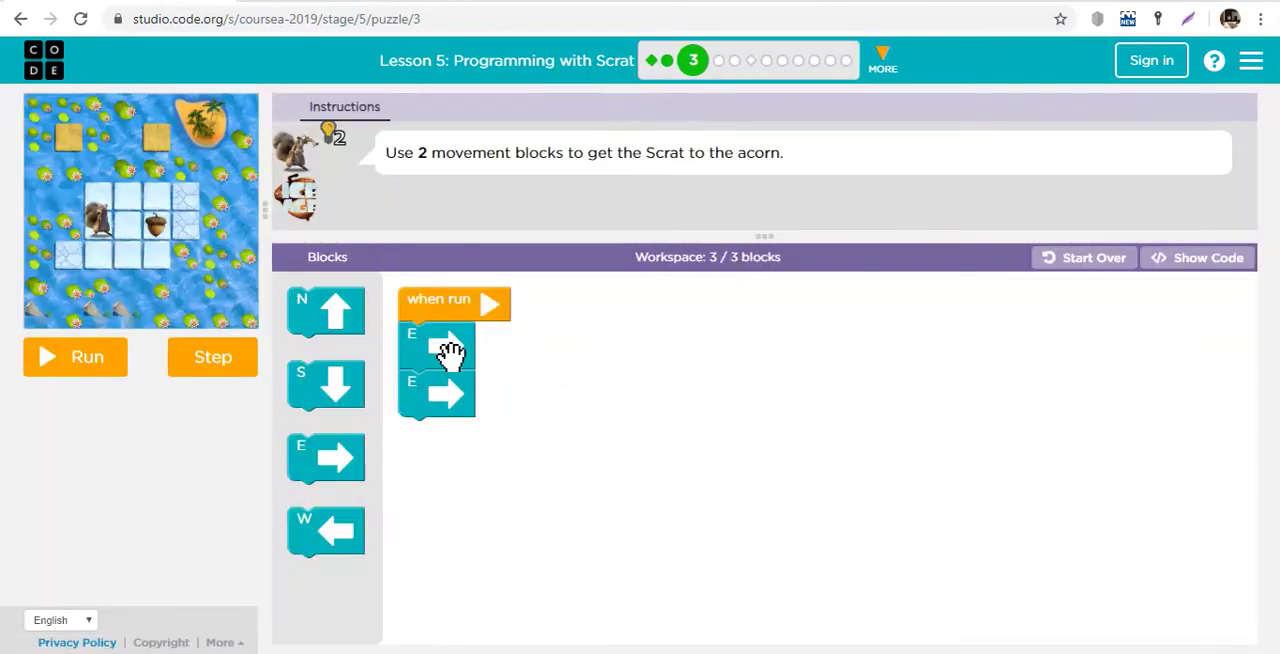
left_click_drag(443, 348, 329, 386)
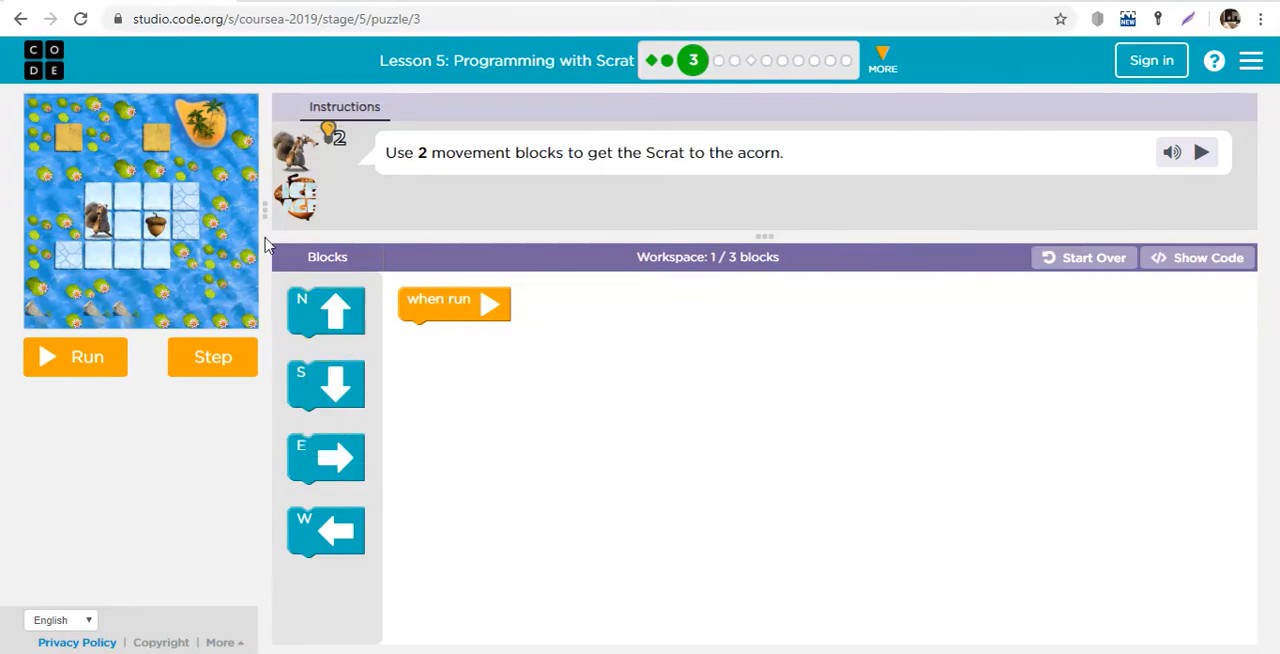
left_click_drag(266, 200, 383, 237)
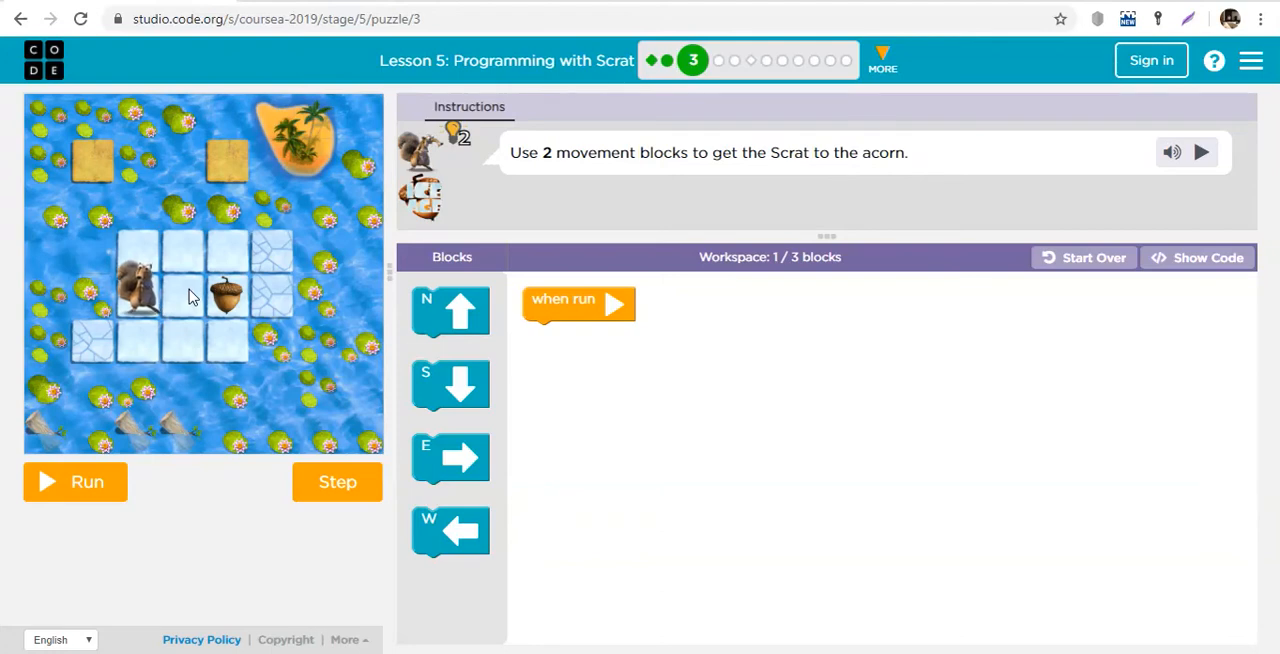
Stack two E move blocks under 'when run' and run to bring Scrat to the acorn.
left_click_drag(451, 460, 573, 348)
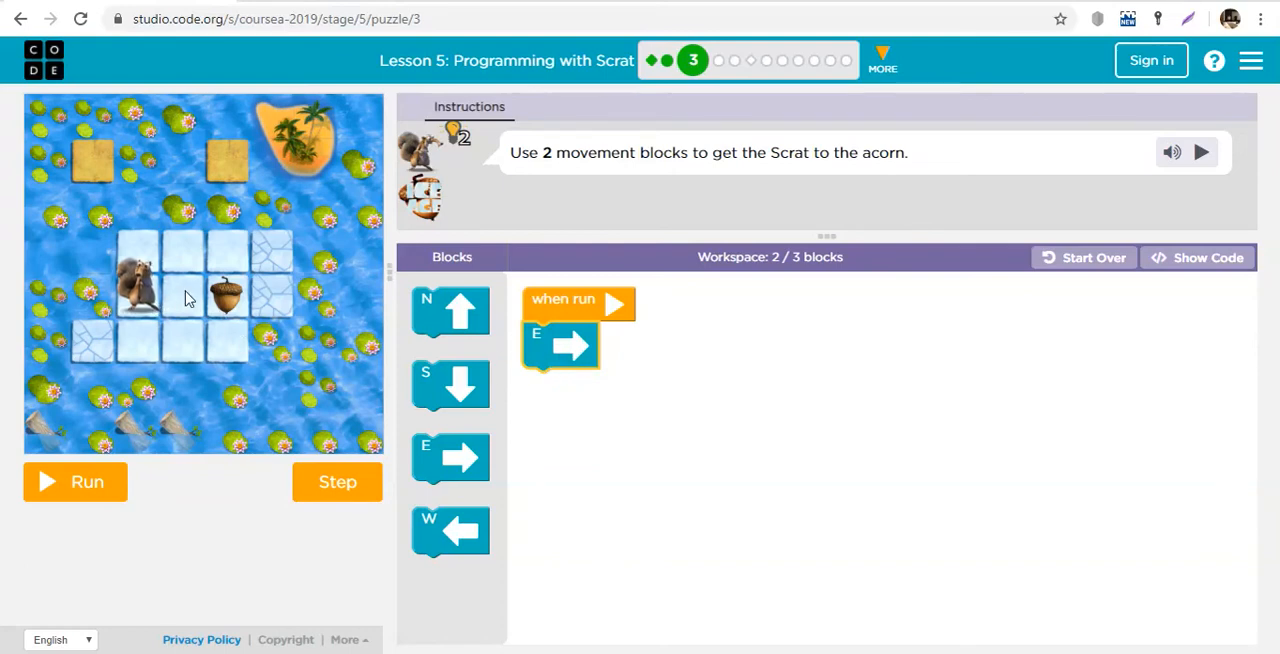
left_click_drag(445, 458, 556, 396)
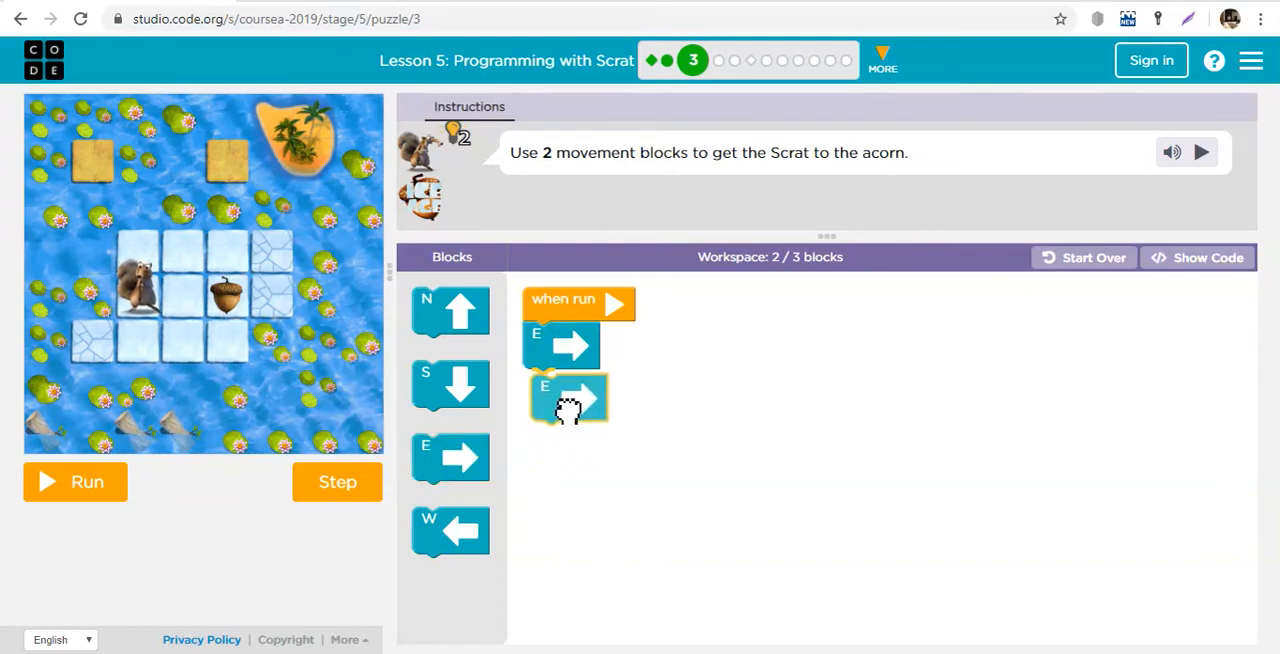
left_click(65, 484)
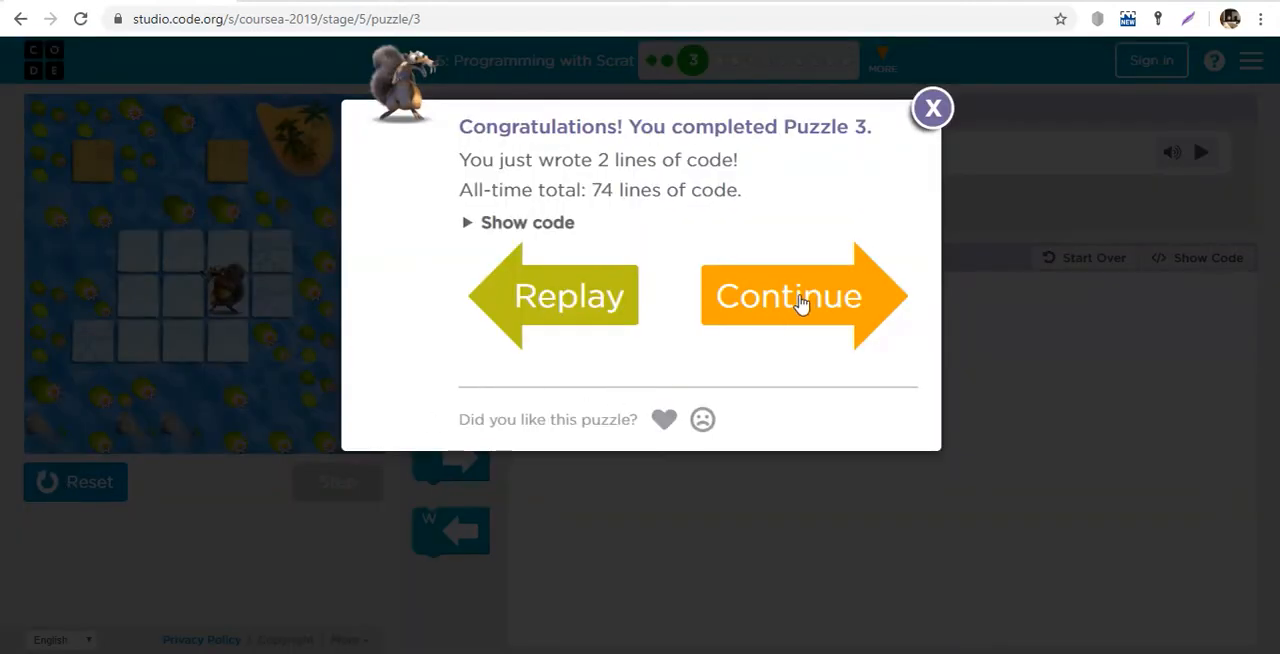
Continue to puzzle 4 and widen its maze view with the panel divider.
left_click(800, 299)
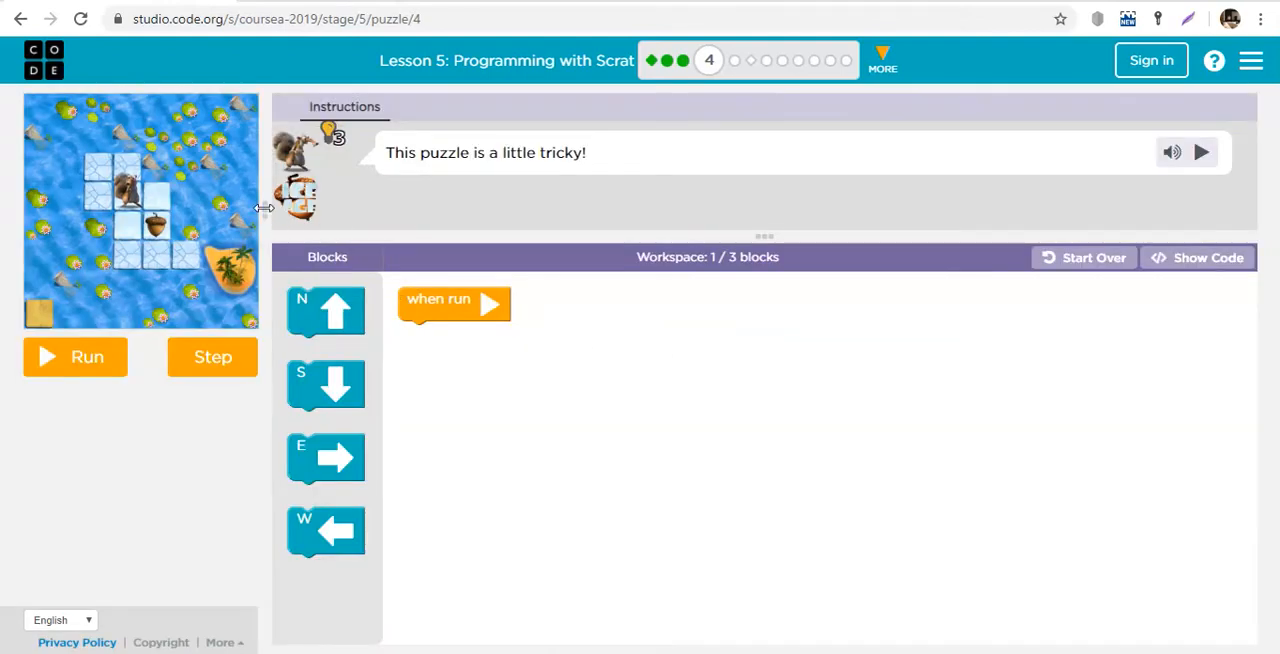
left_click_drag(381, 268, 405, 296)
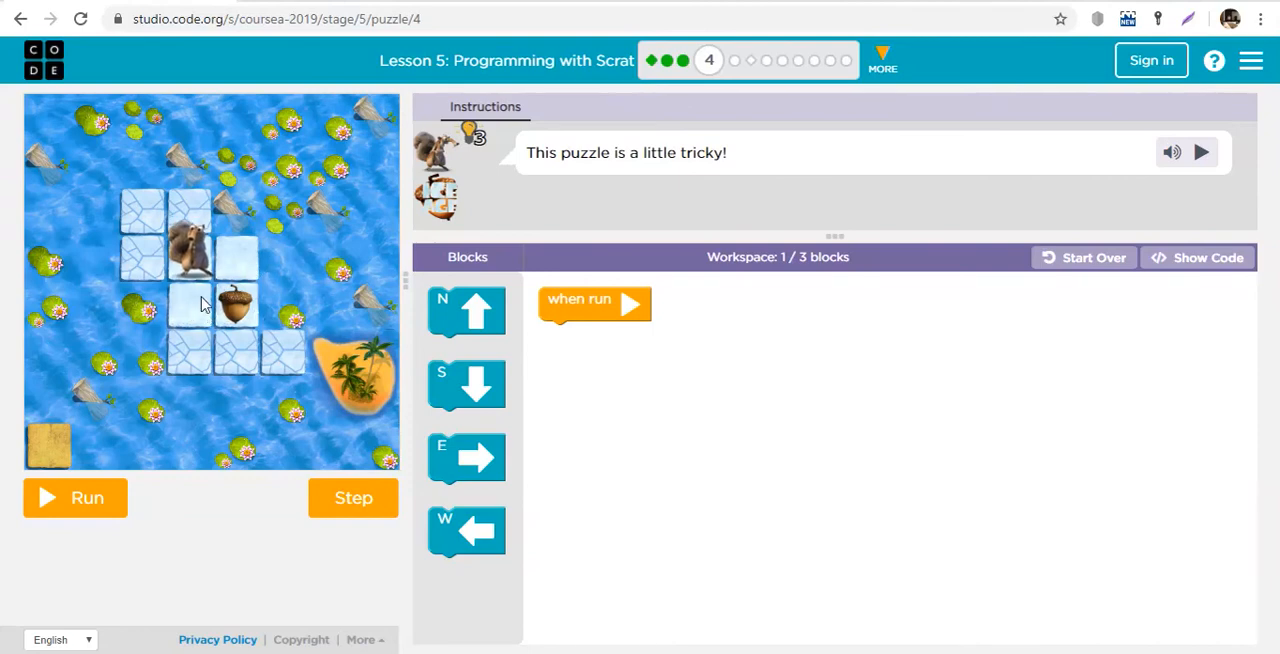
Place an E move then an S move under 'when run' and run to reach the acorn.
left_click(471, 385)
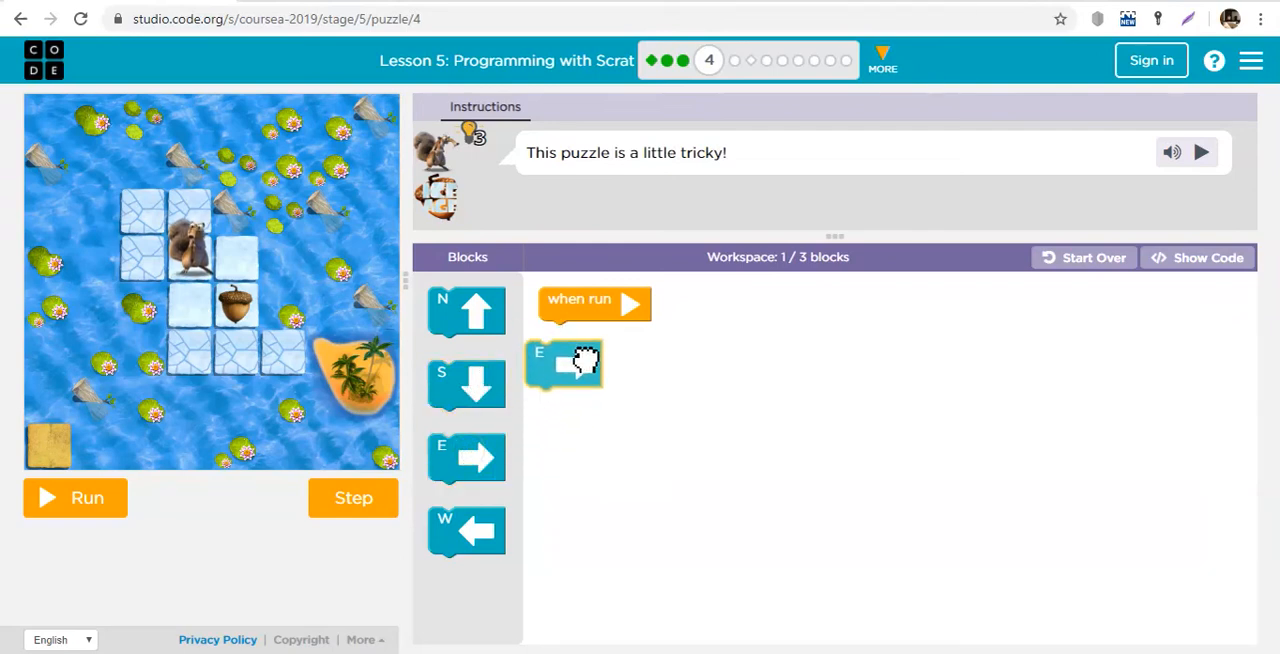
left_click_drag(475, 457, 548, 335)
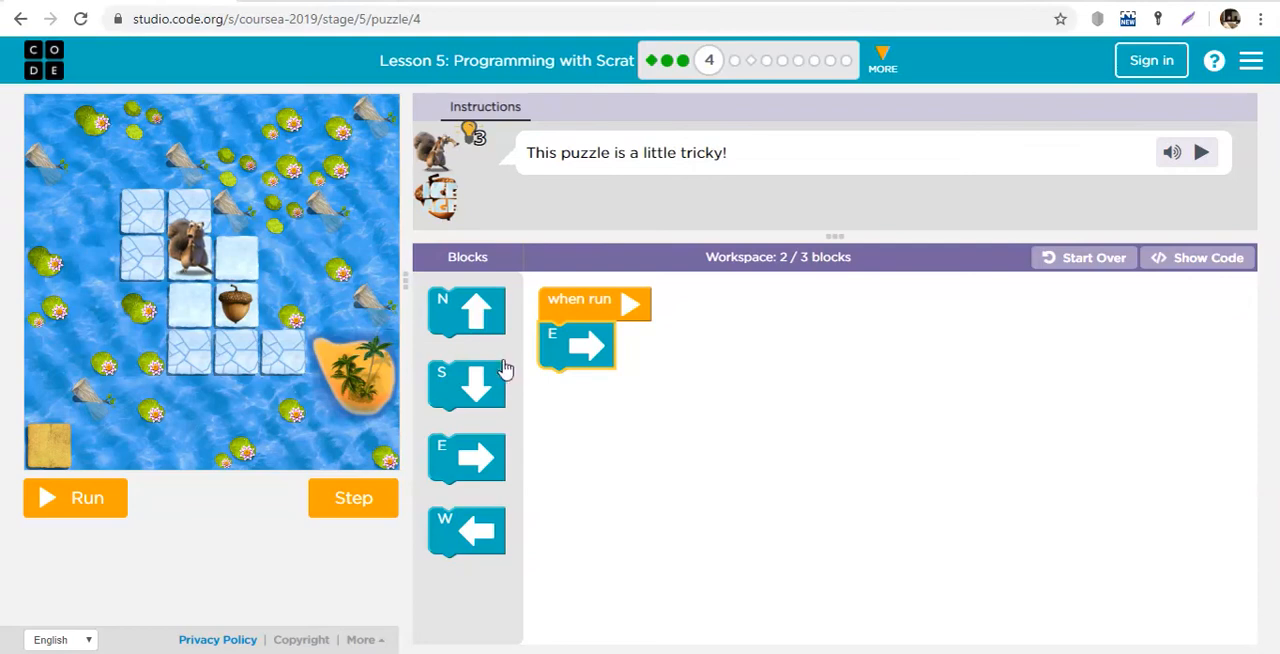
left_click_drag(466, 398, 586, 406)
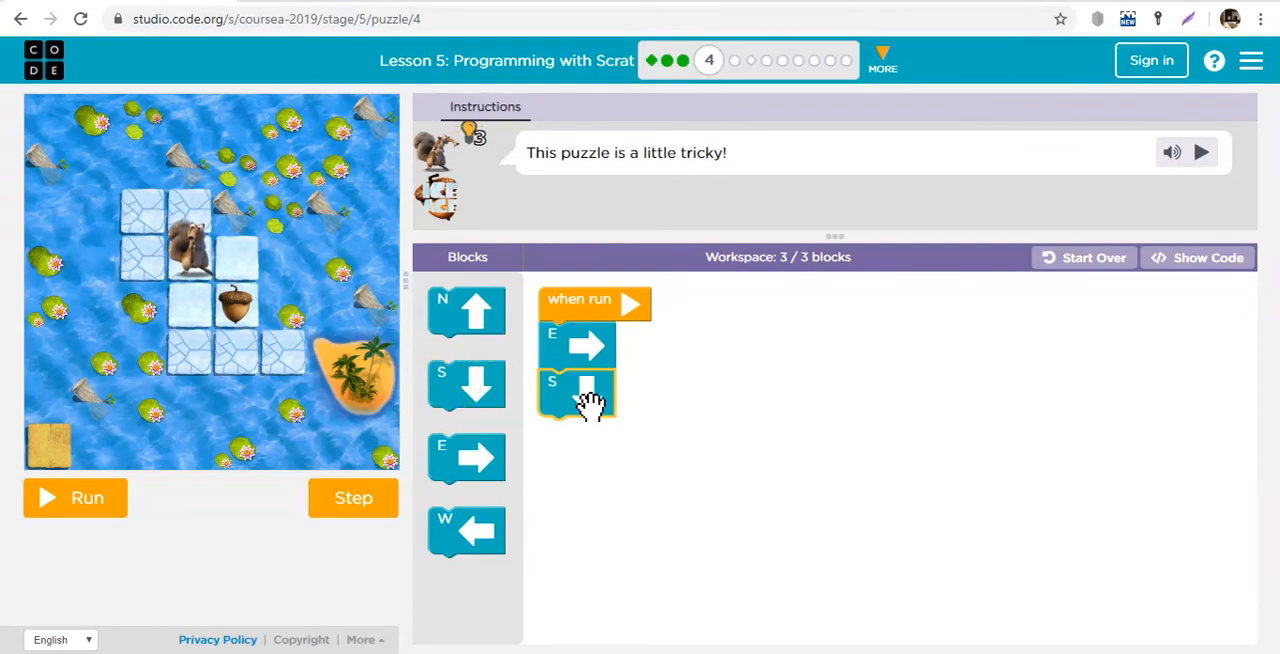
left_click(75, 500)
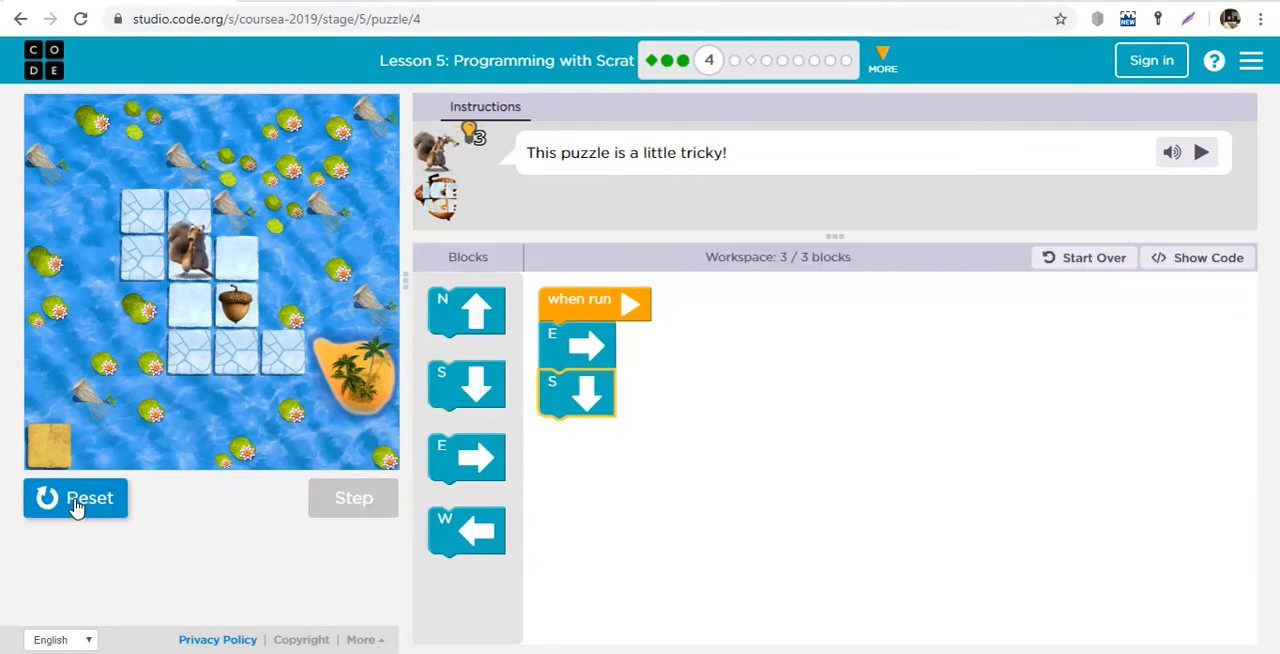